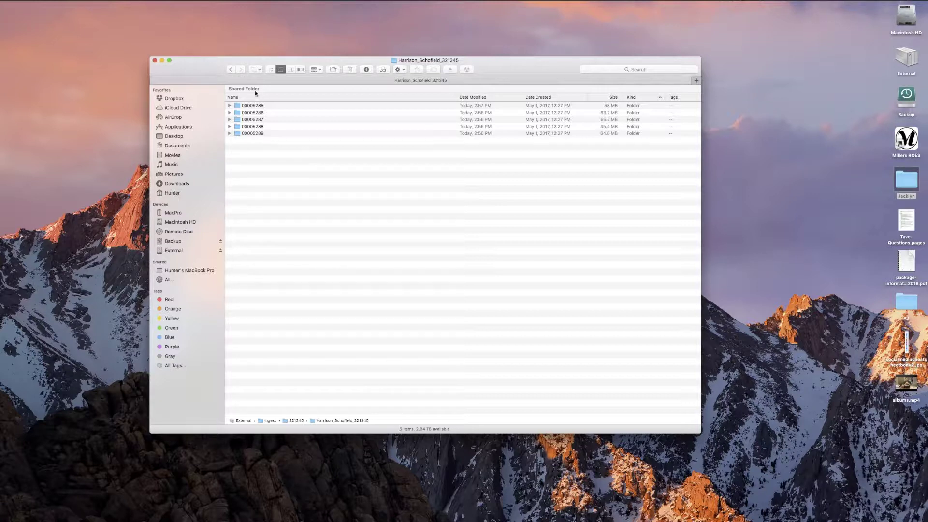
Expand the five numbered scan folders 00005285 through 00005289 in Finder
left_click(230, 134)
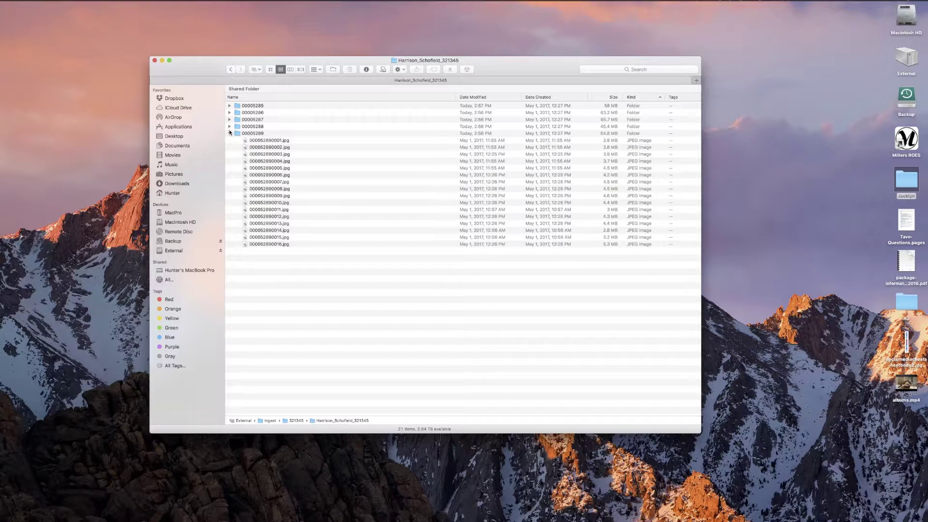
left_click(230, 126)
left_click(229, 119)
left_click(230, 113)
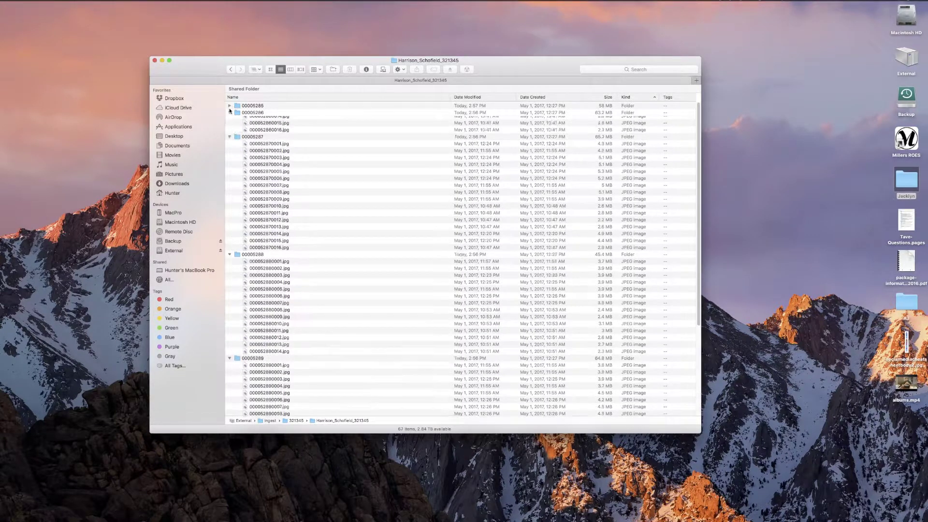
left_click(229, 106)
Move the scans from folders 00005285, 00005286 and 00005287 up into the order folder
left_click(252, 113)
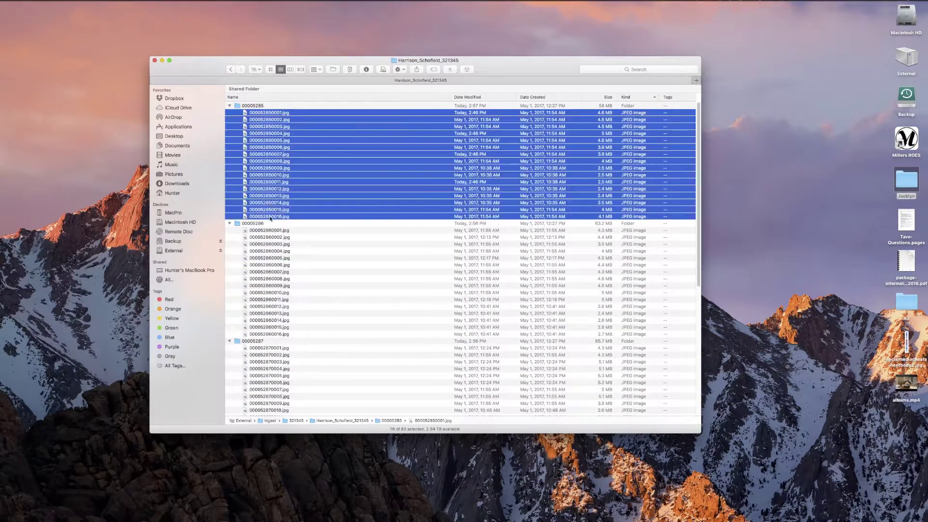
left_click(292, 216, "shift")
key("super+BackSpace")
left_click(270, 120)
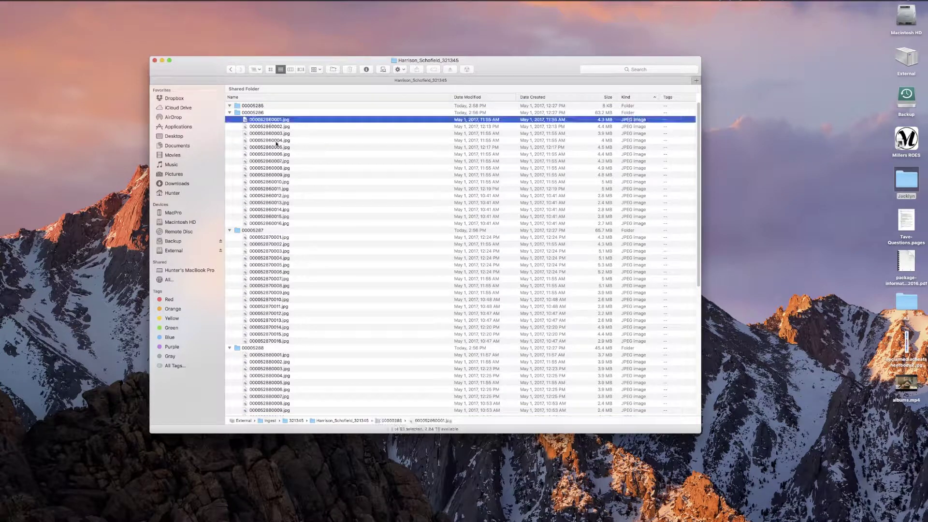
left_click(280, 223, "shift")
key("super+BackSpace")
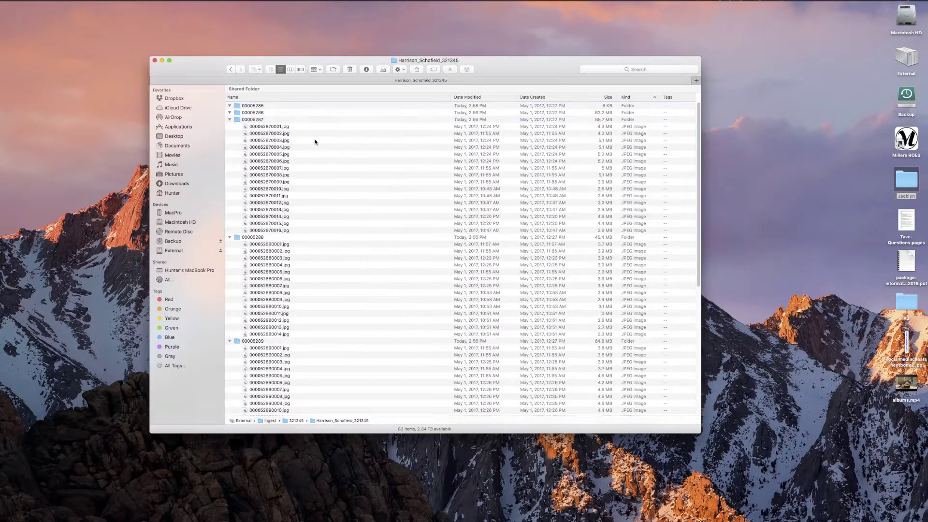
left_click(278, 126)
left_click(281, 230, "shift")
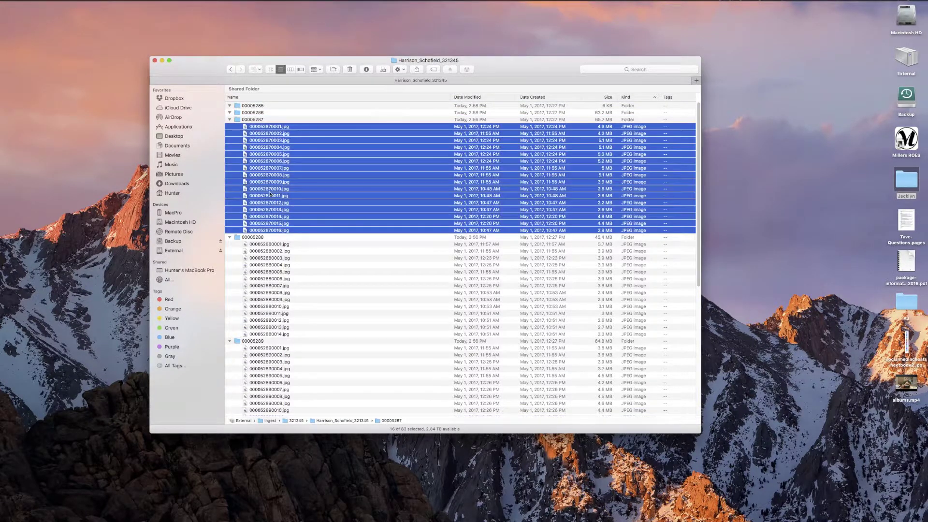
key("super+BackSpace")
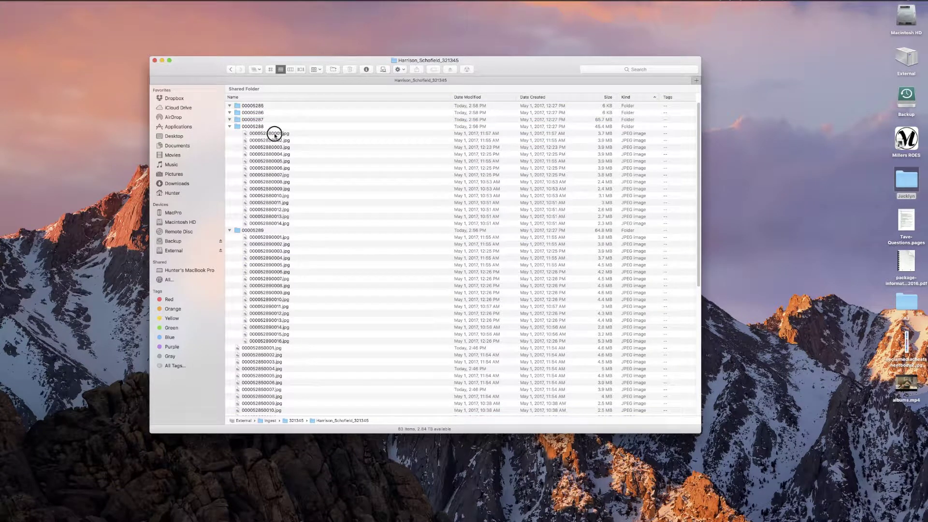
Move the 14 scans of 00005288 and 16 scans of 00005289 into the order folder
left_click(269, 134)
left_click(285, 224, "shift")
key("super+BackSpace")
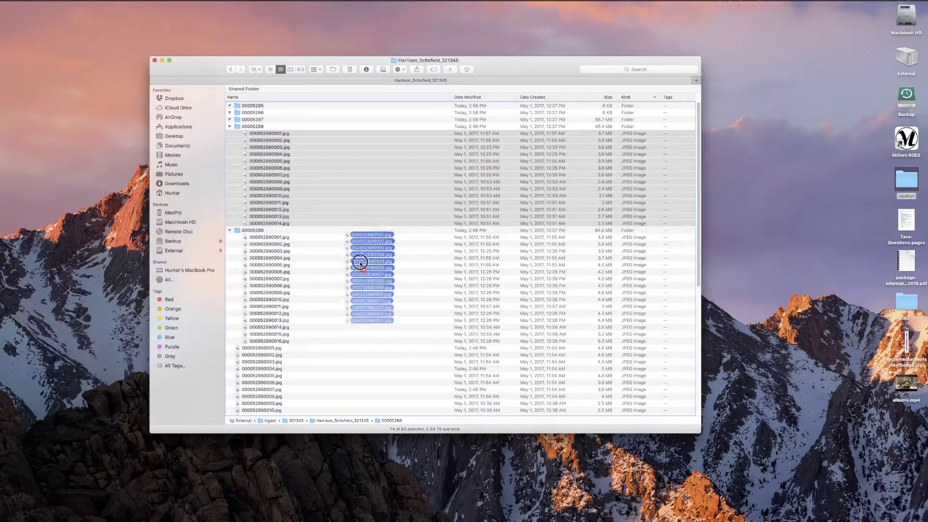
left_click(276, 141)
left_click(280, 245, "shift")
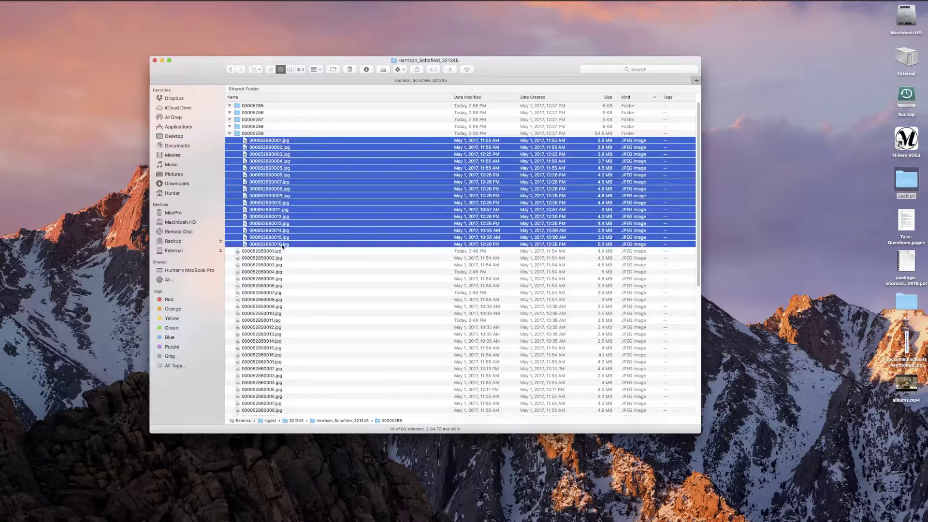
left_click_drag(251, 149, 376, 282)
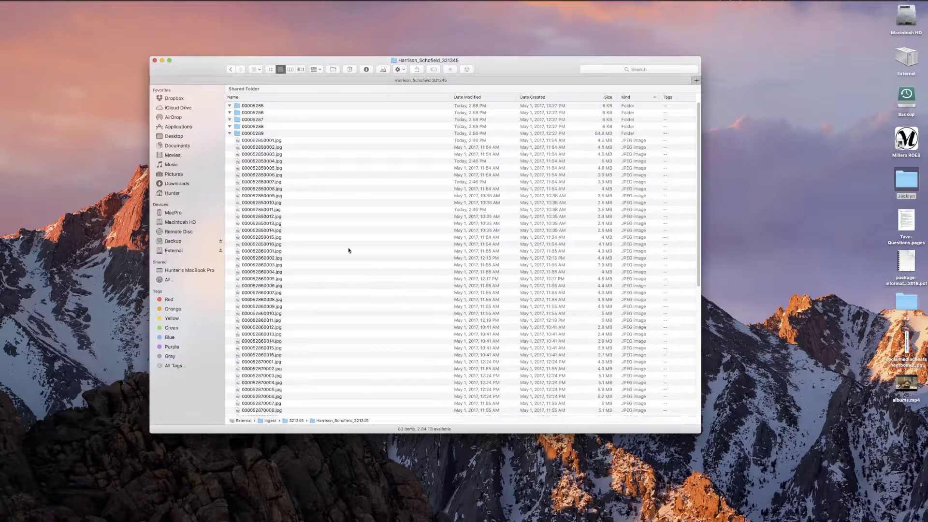
Move the five emptied numbered folders to the Trash
left_click(244, 134)
left_click(254, 106, "shift")
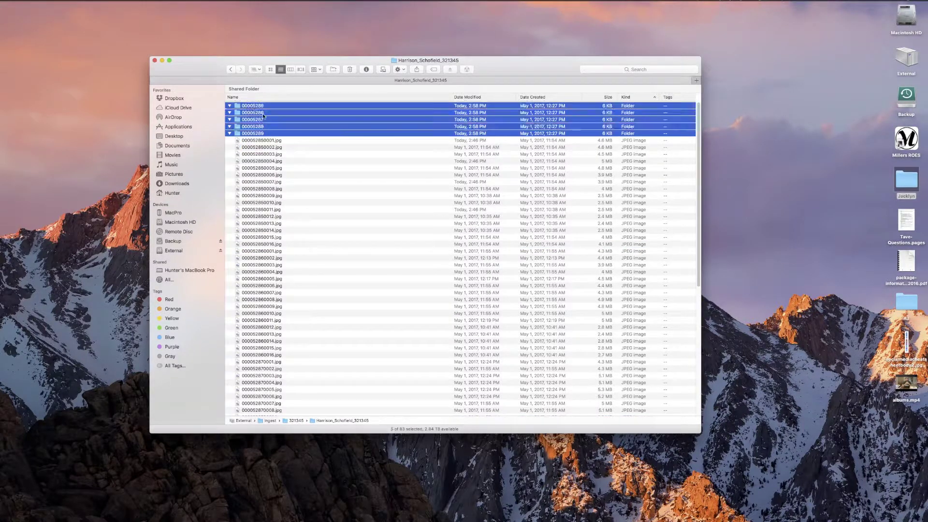
key("super+BackSpace")
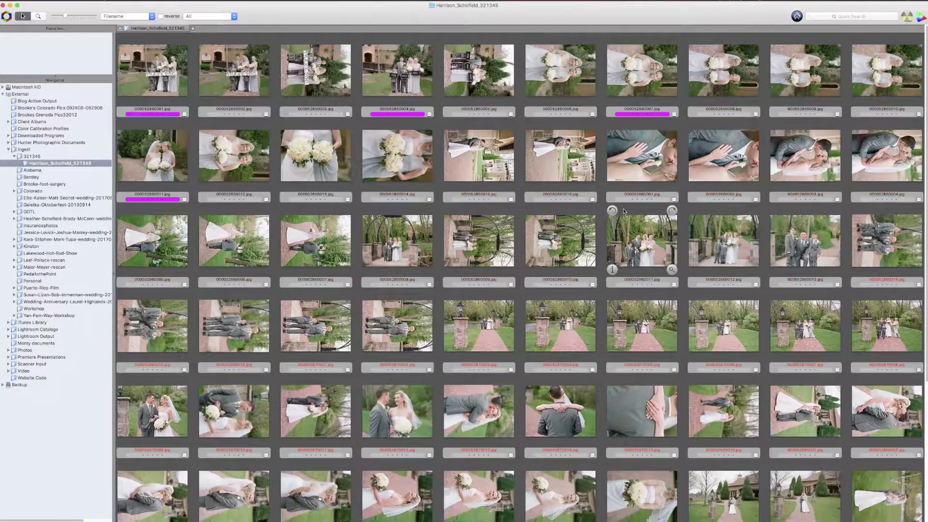
left_click(590, 71)
key("shift+Right")
key("shift+Right")
key("shift+Right")
key("shift+Right")
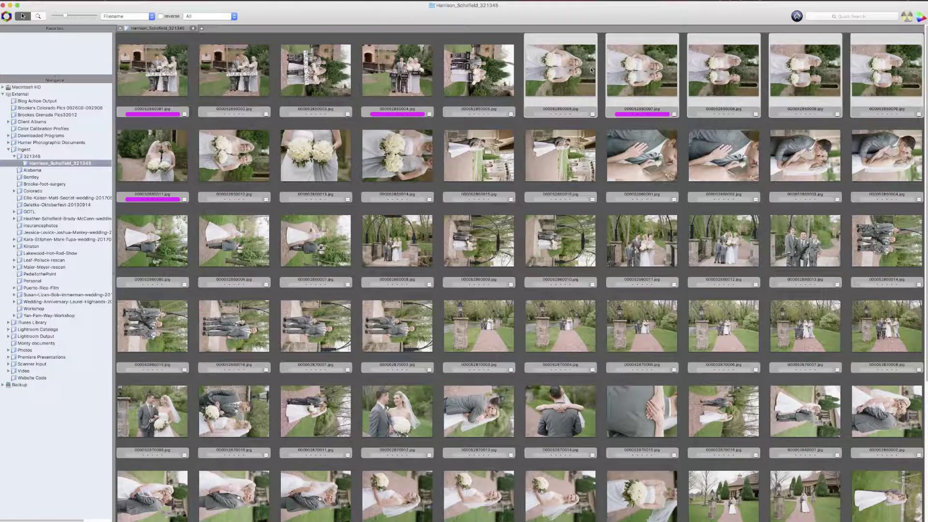
key("super+bracketright")
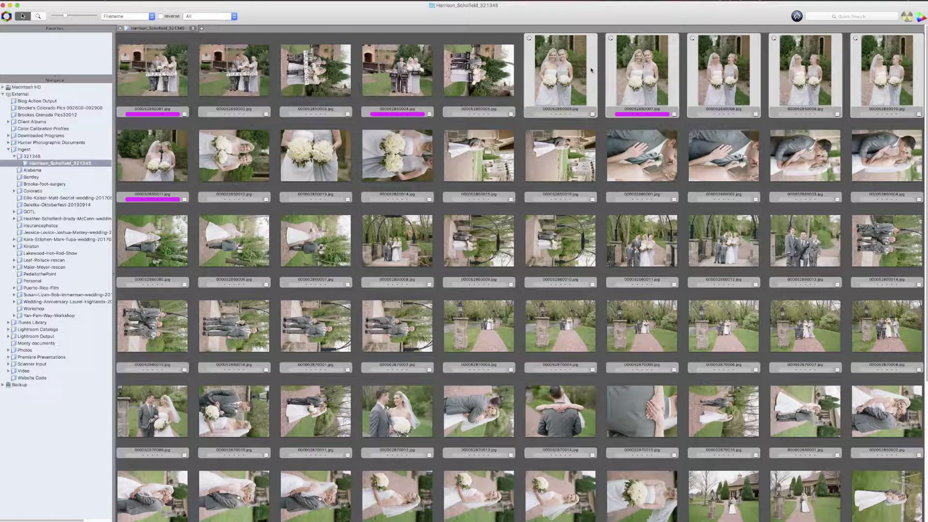
left_click(243, 156)
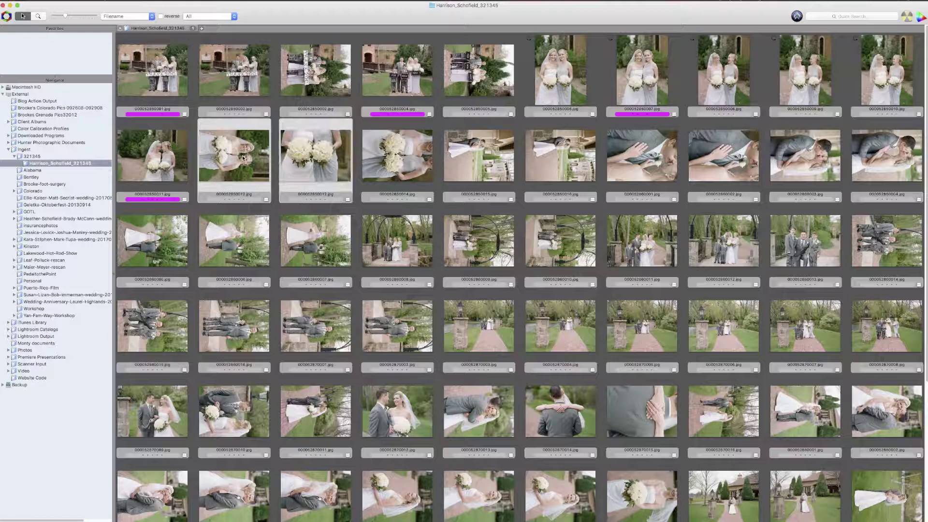
key("super+bracketright")
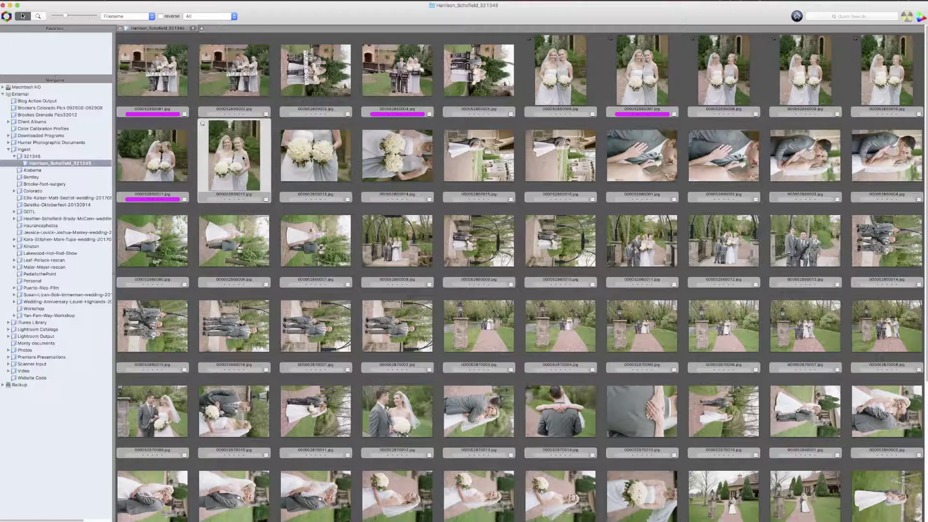
key("Right")
key("Right")
key("super+bracketright")
Give scans 006, 012, 860001, 860003 and 860004 magenta colour labels
key("Up")
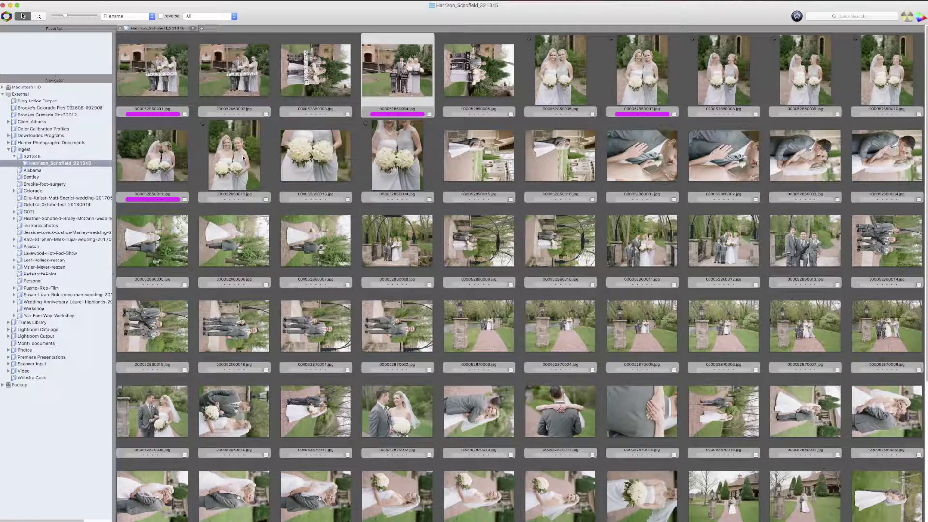
key("Right")
key("Right")
key("1")
key("Right")
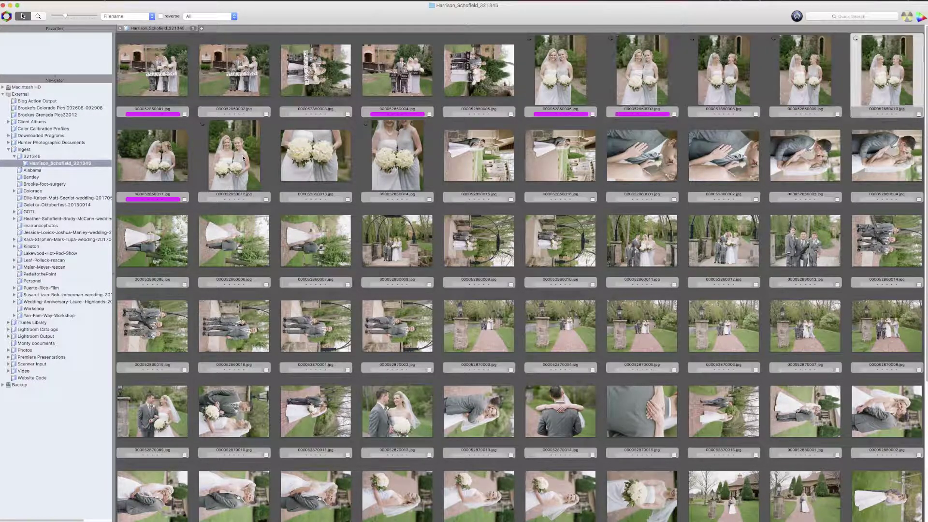
key("Right")
key("Right")
key("6")
key("Right")
key("Right")
key("Right")
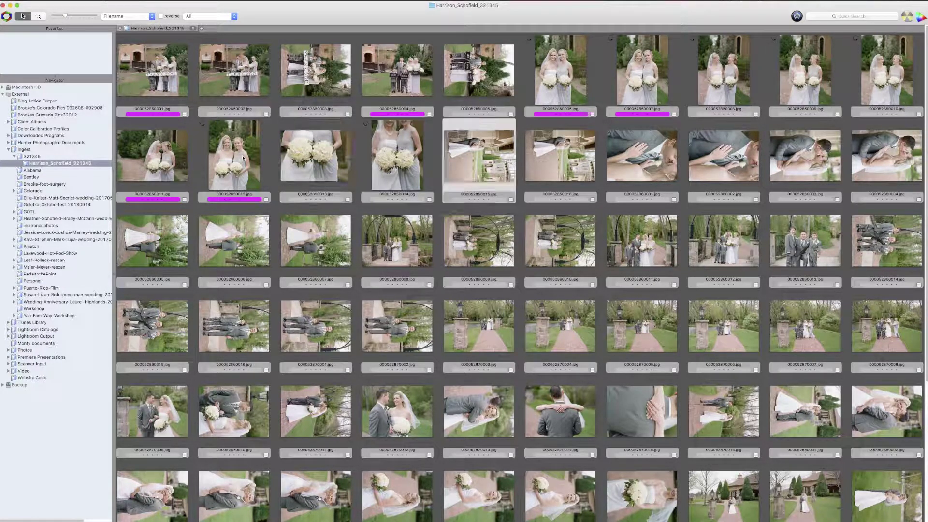
key("Right")
key("Right")
key("6")
key("Right")
key("Right")
key("6")
key("Right")
key("6")
key("Right")
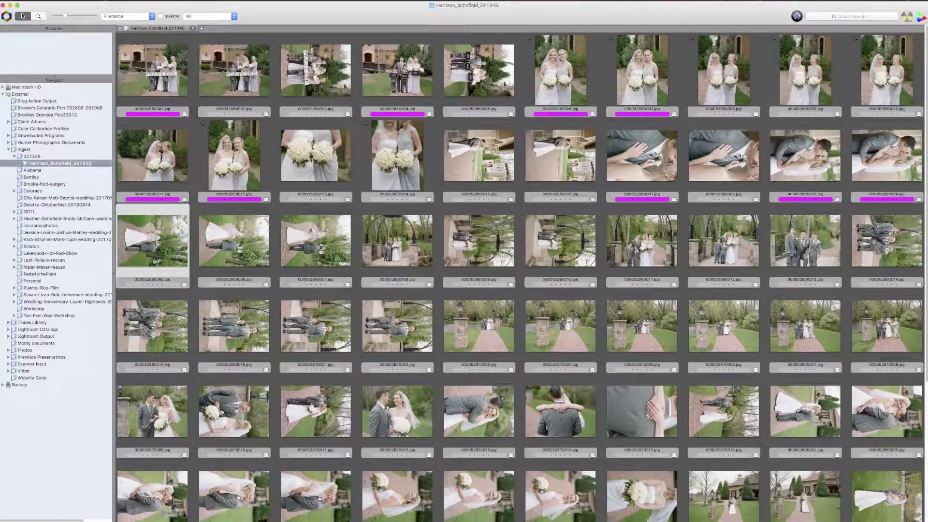
In Lightroom, sort the TEMP folder photos by Capture Time and scroll through the grid
key("super+Tab")
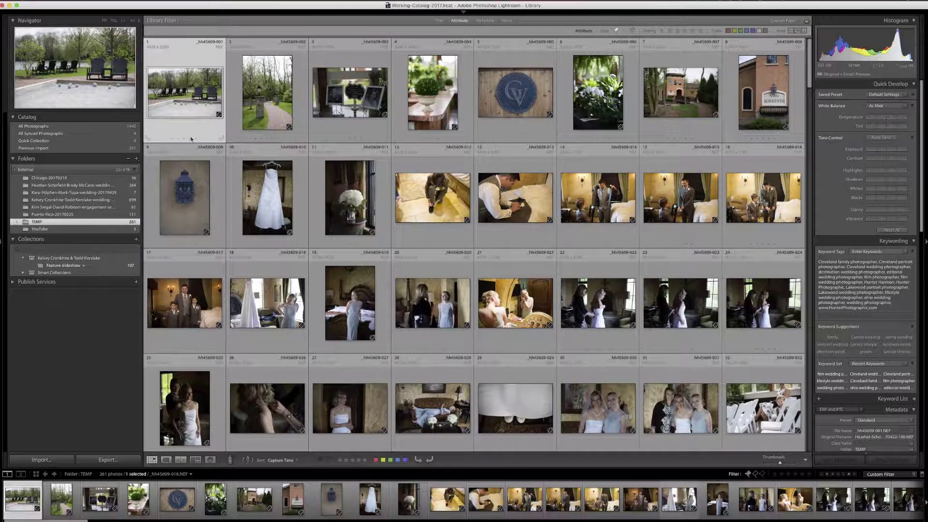
left_click(162, 1)
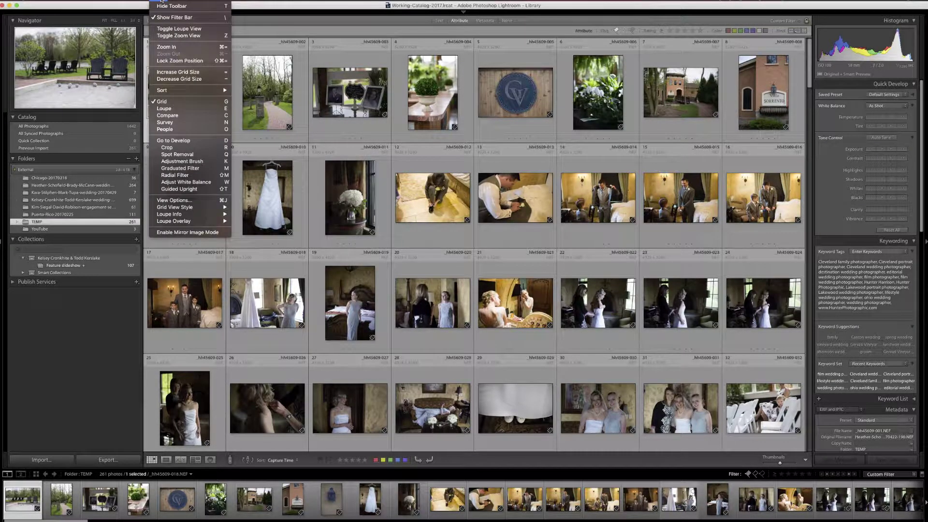
mouse_move(183, 92)
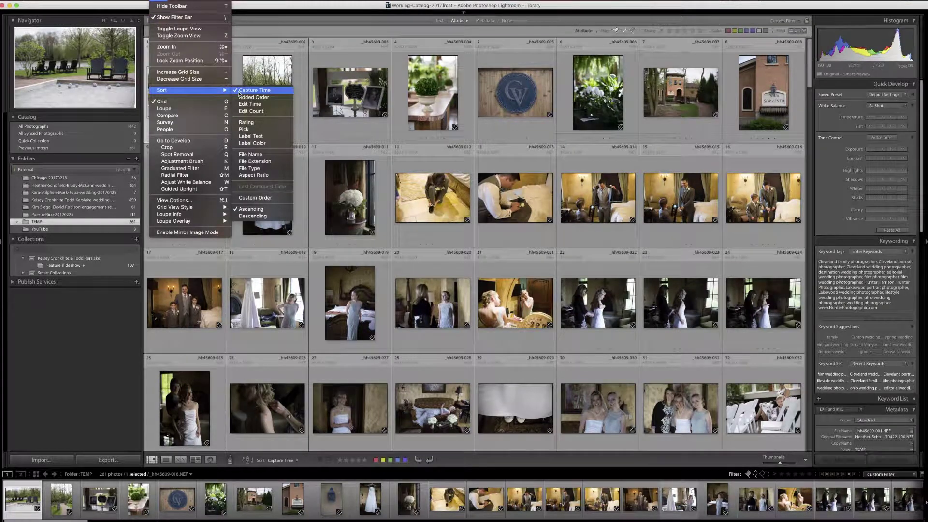
left_click(302, 89)
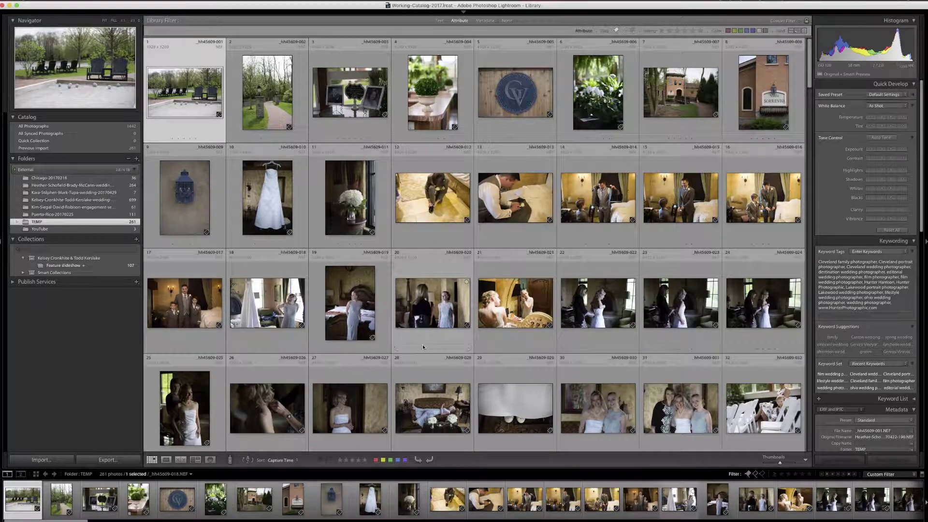
scroll(423, 345, "down", 10)
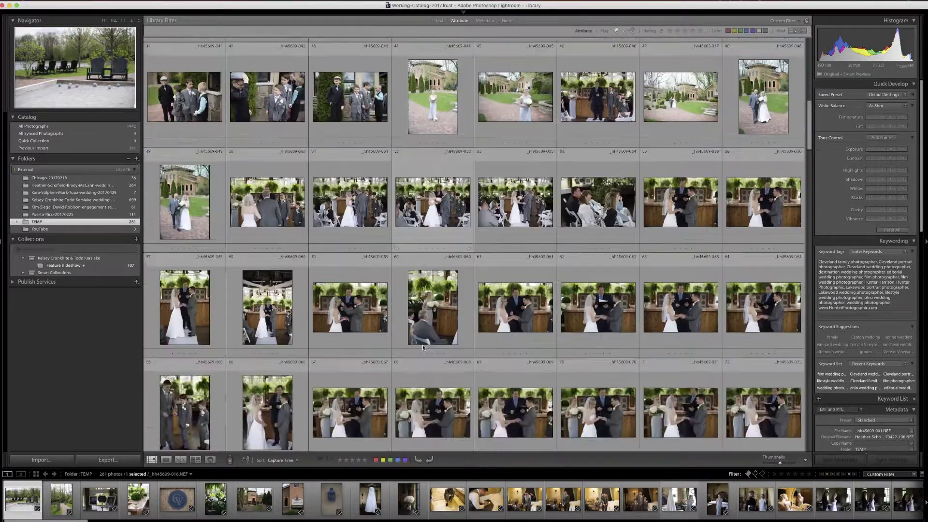
scroll(423, 345, "down", 6)
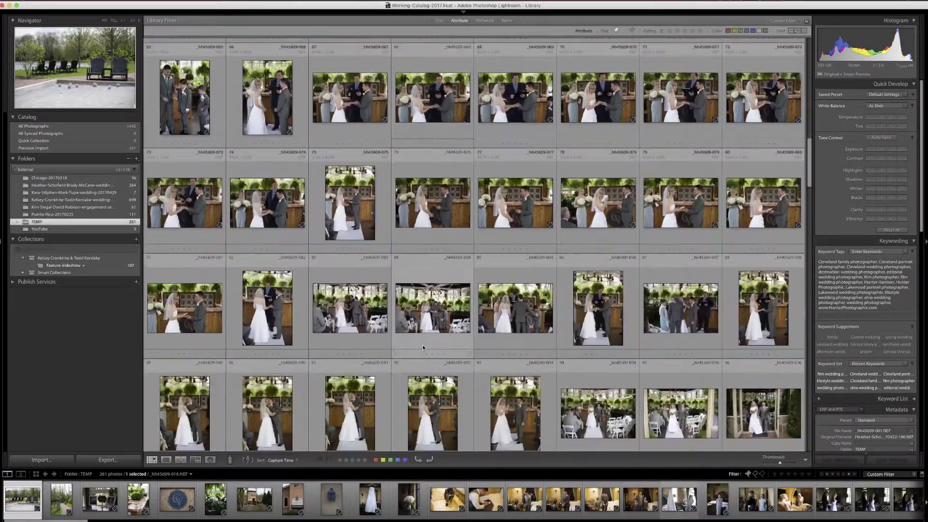
scroll(423, 346, "down", 6)
scroll(423, 347, "down", 14)
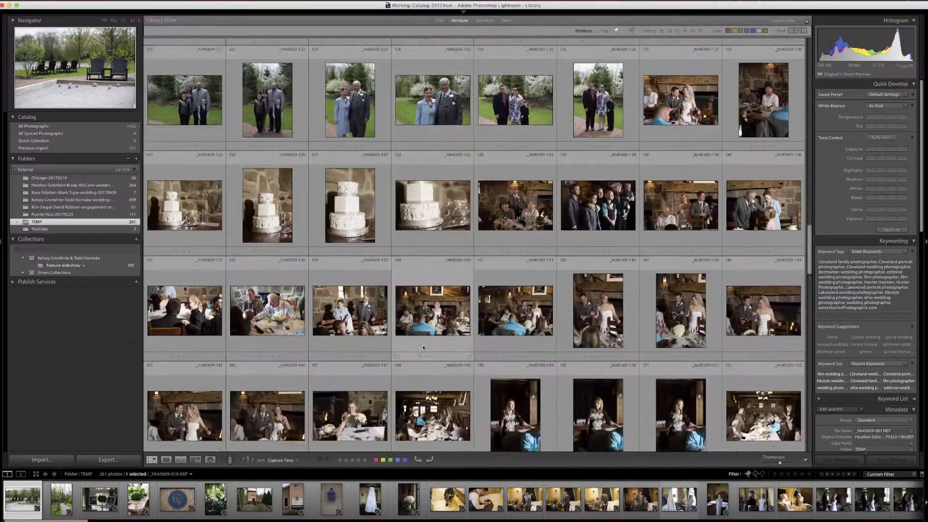
scroll(423, 346, "down", 12)
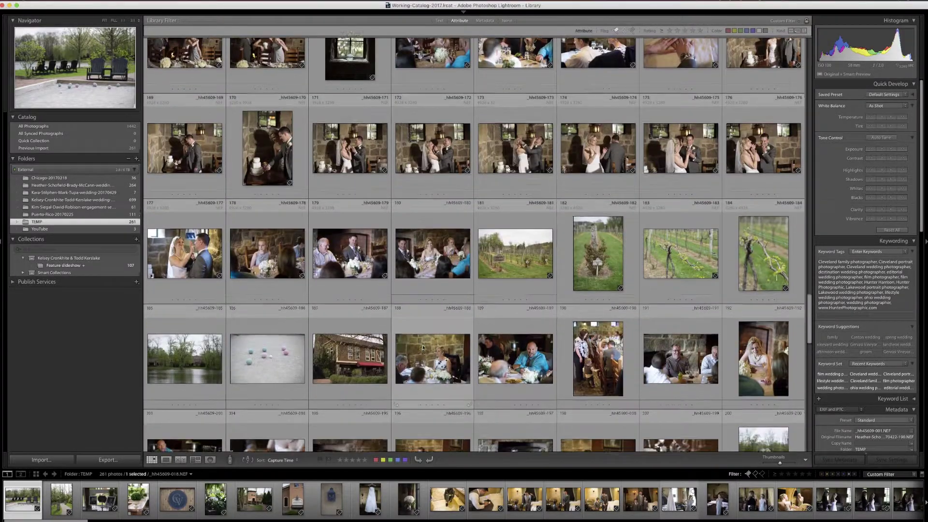
scroll(423, 344, "up", 4)
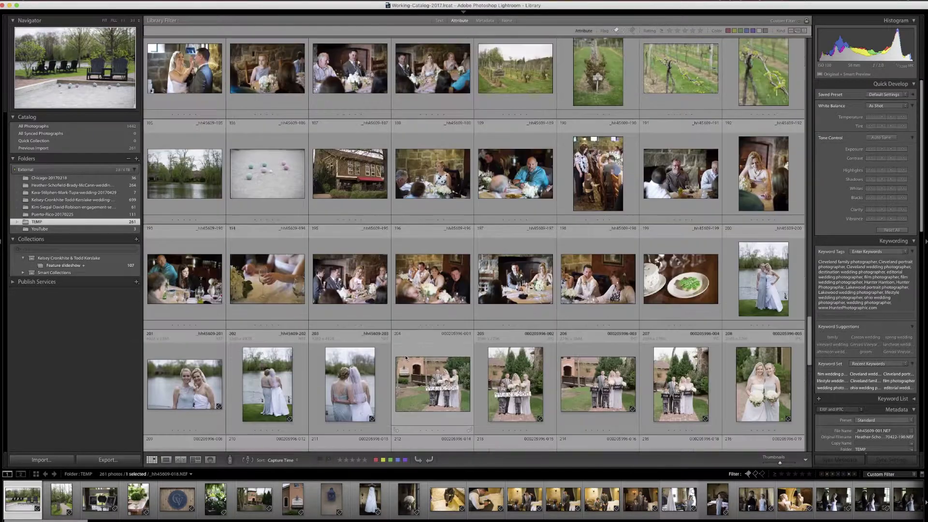
Select photos 1–203 and rename them with custom text digital-temp plus sequence numbers
left_click(384, 379, "shift")
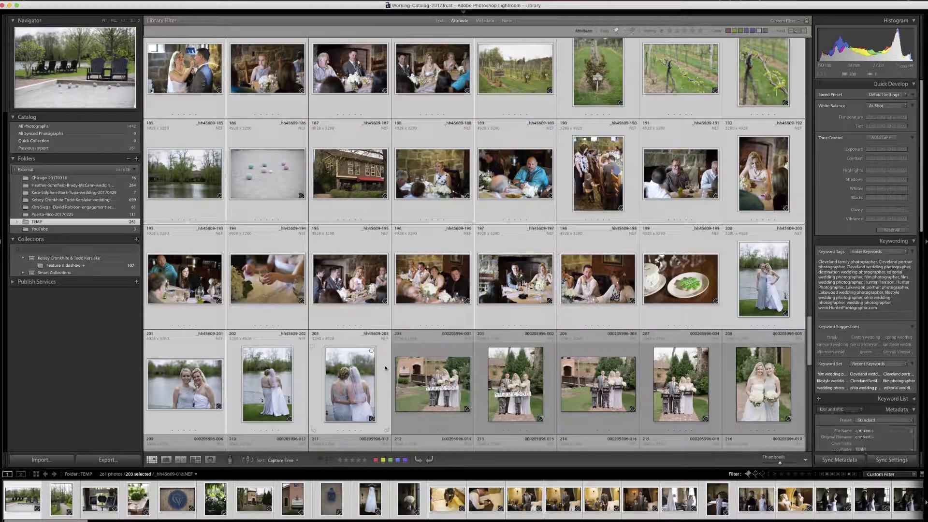
key("F2")
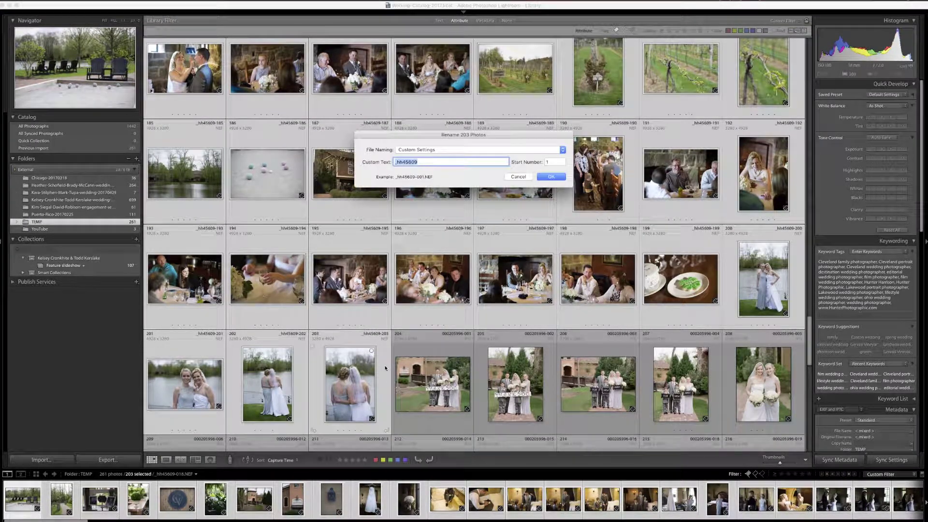
type("digital-temp")
key("Return")
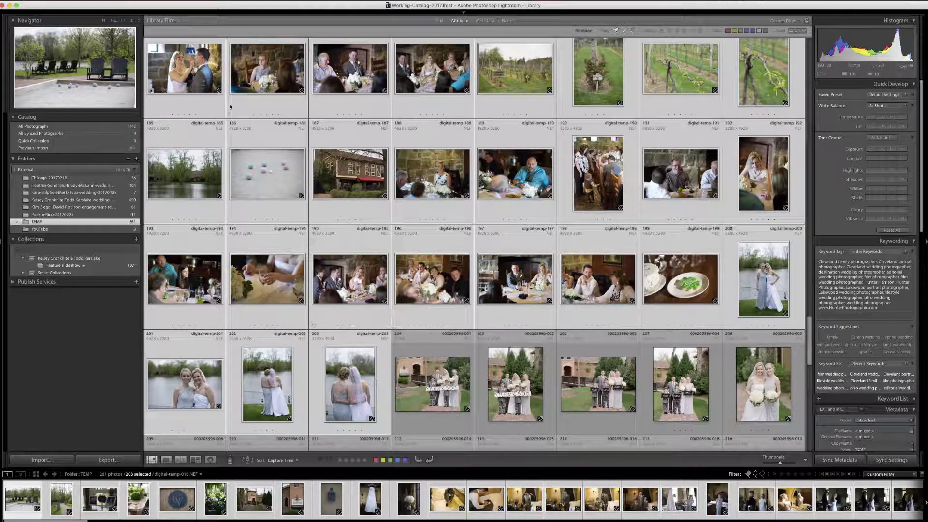
scroll(496, 335, "down", 3)
scroll(496, 334, "down", 2)
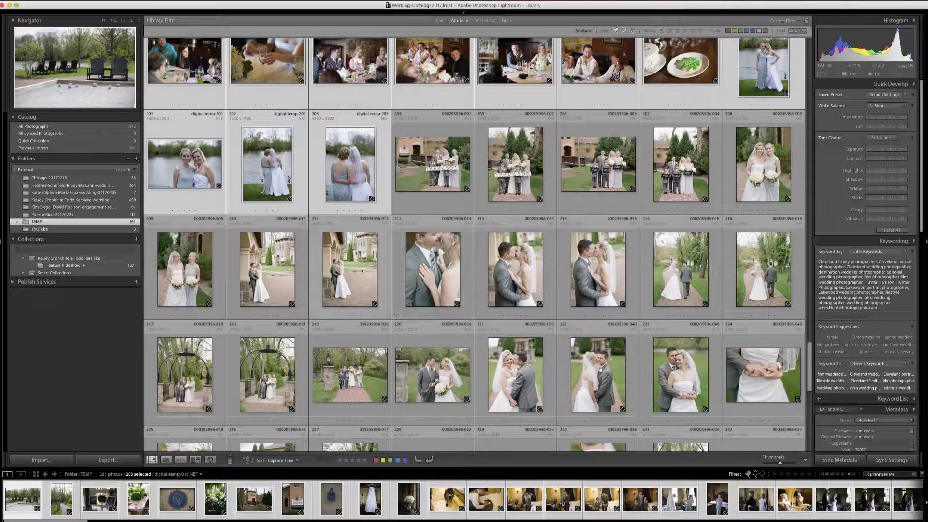
Re-sort the TEMP folder grid by File Name
left_click(159, 4)
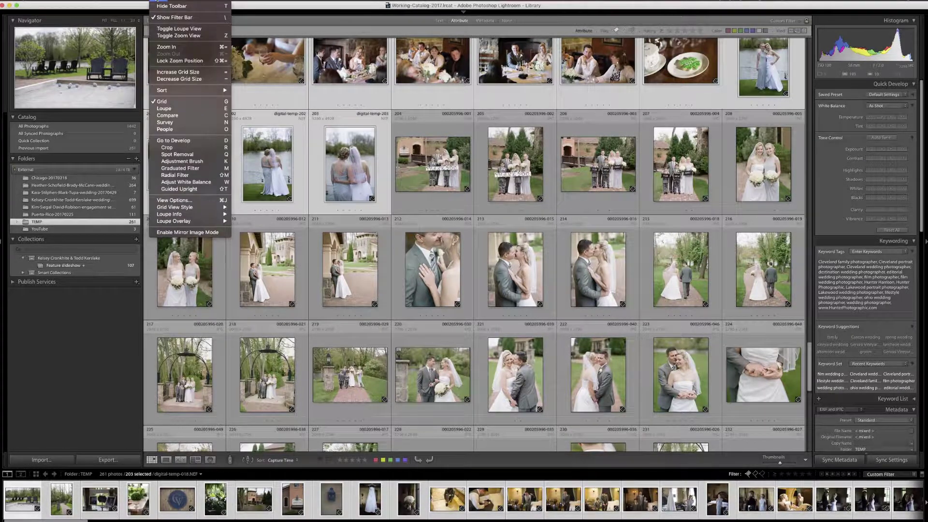
mouse_move(175, 95)
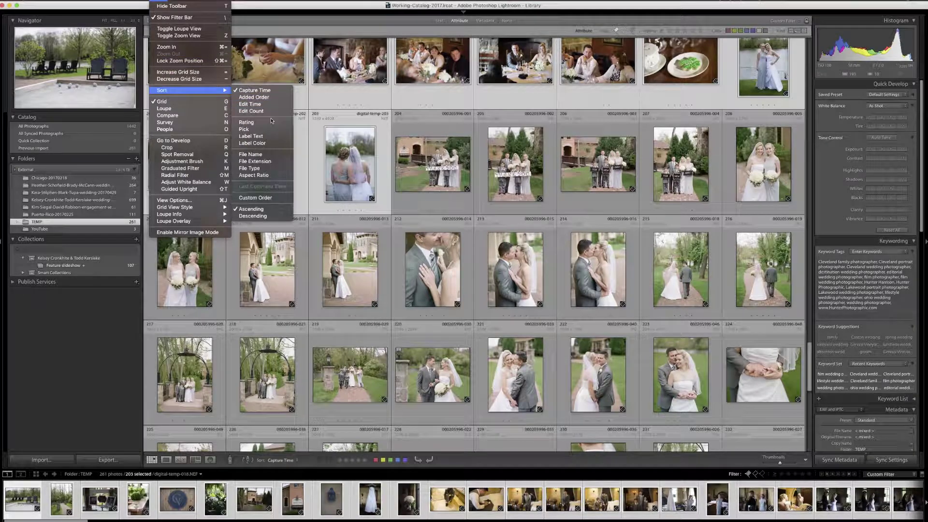
left_click(269, 155)
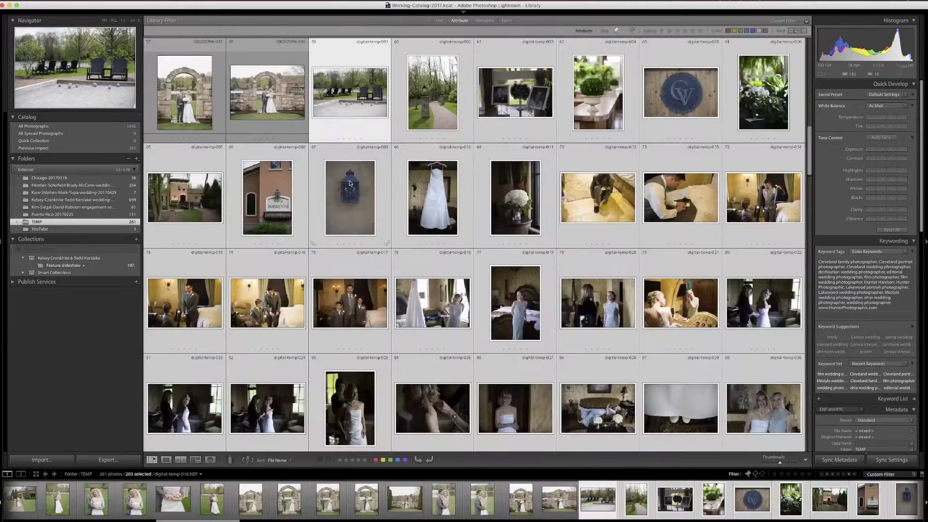
scroll(349, 184, "up", 10)
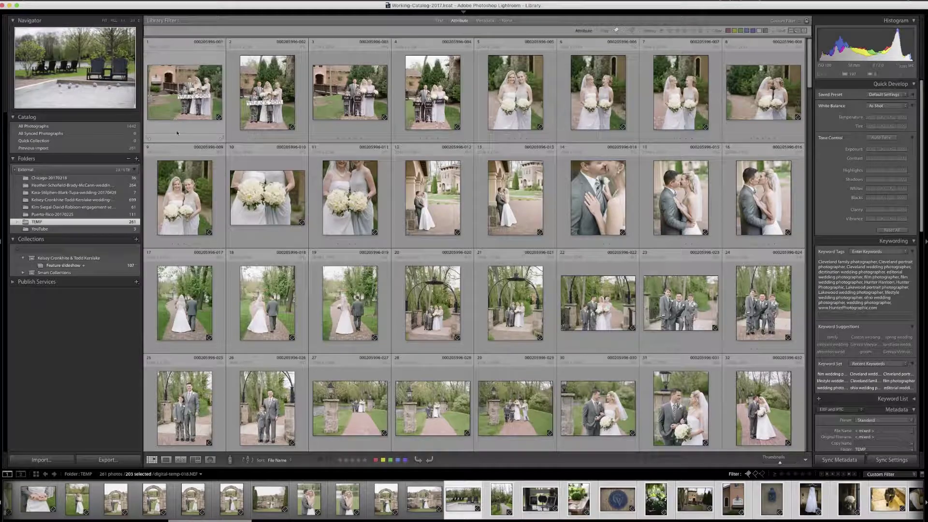
Select the 58 film scans and rename them film-temp with sequential numbers
left_click(177, 134)
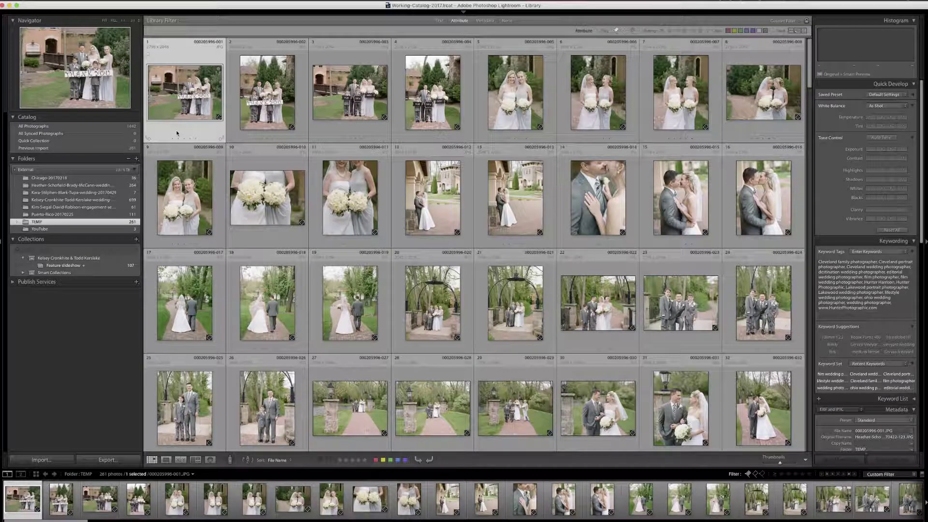
scroll(364, 213, "down", 10)
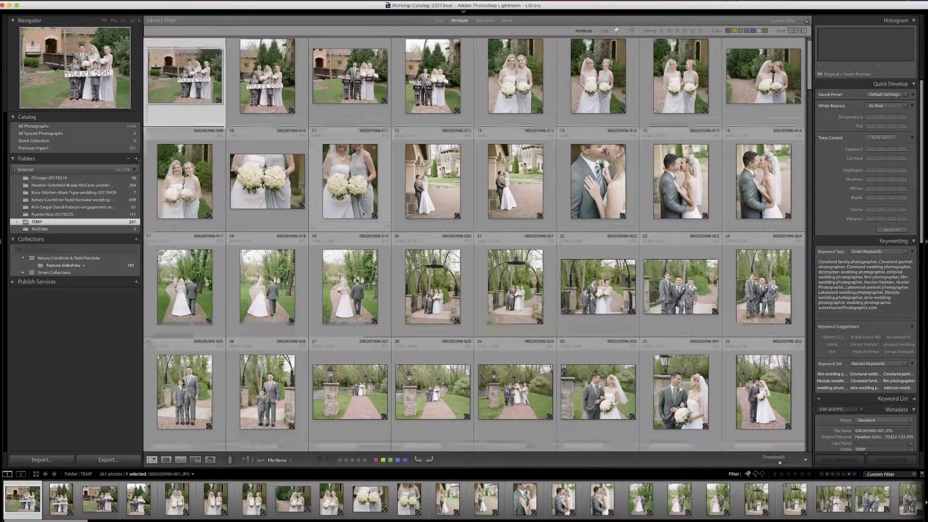
scroll(364, 213, "down", 3)
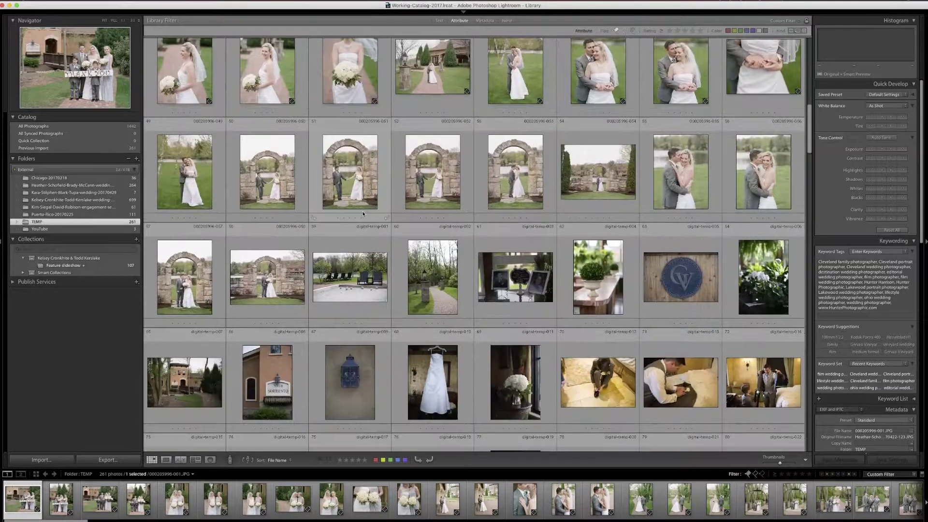
left_click(261, 276, "shift")
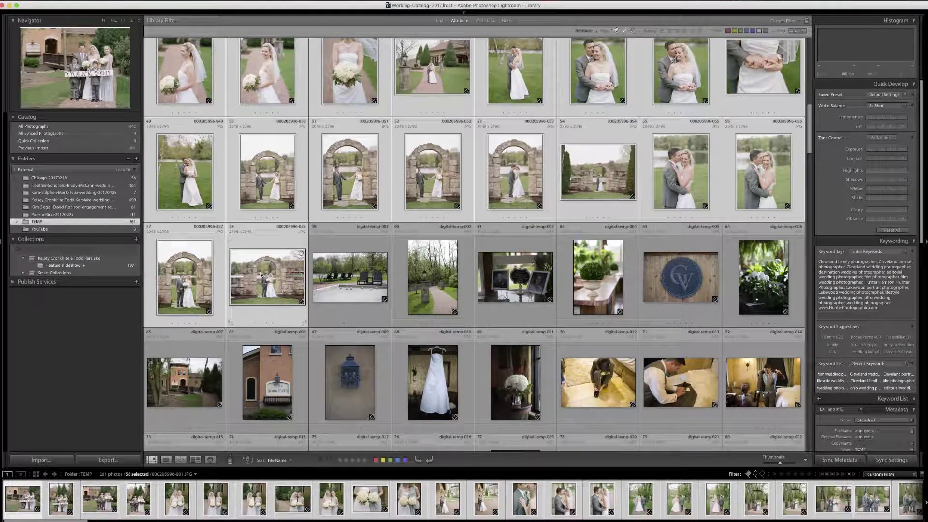
key("F2")
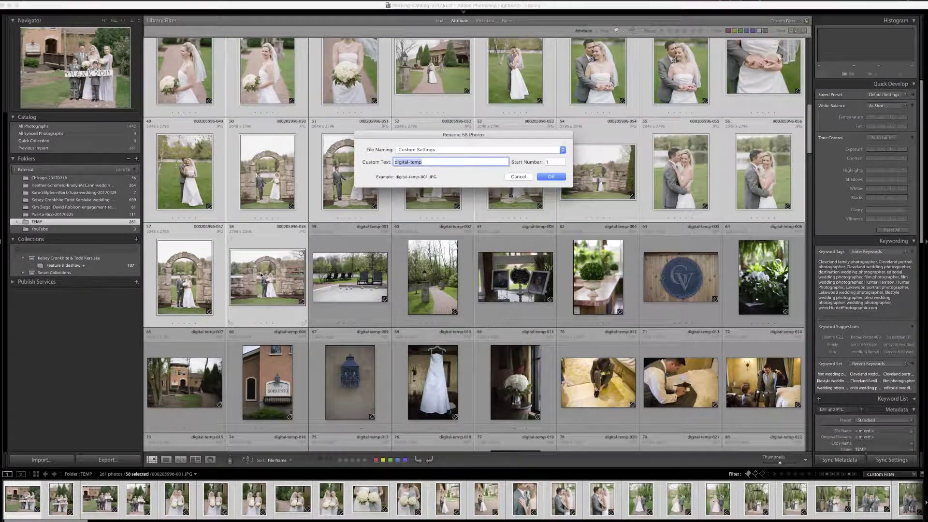
type("film-temp")
key("Return")
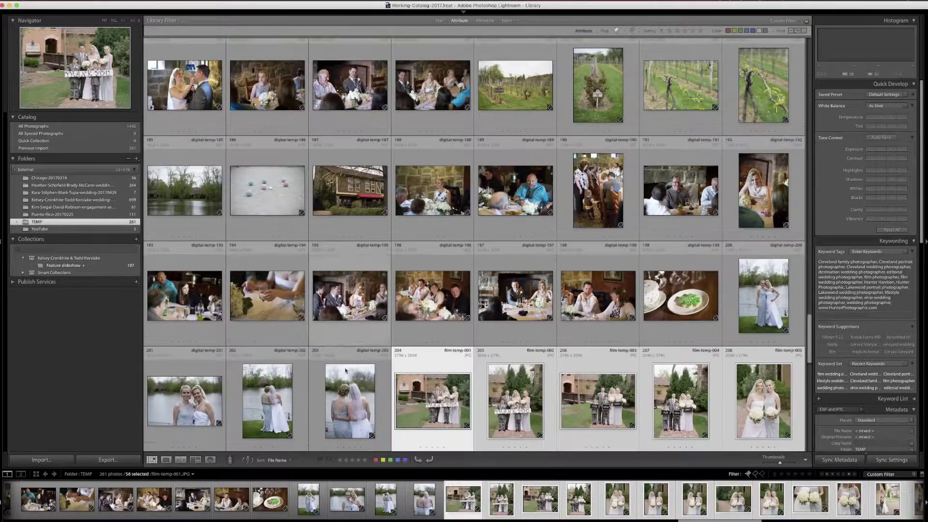
Find the boundary after digital-temp-203 and select film-temp-001 at photo 204
scroll(346, 371, "down", 5)
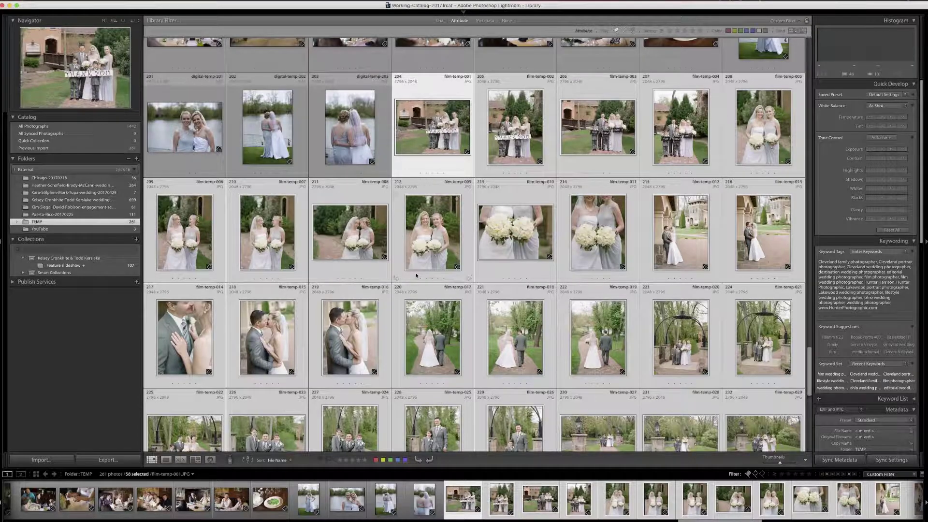
scroll(416, 276, "up", 8)
scroll(416, 276, "up", 15)
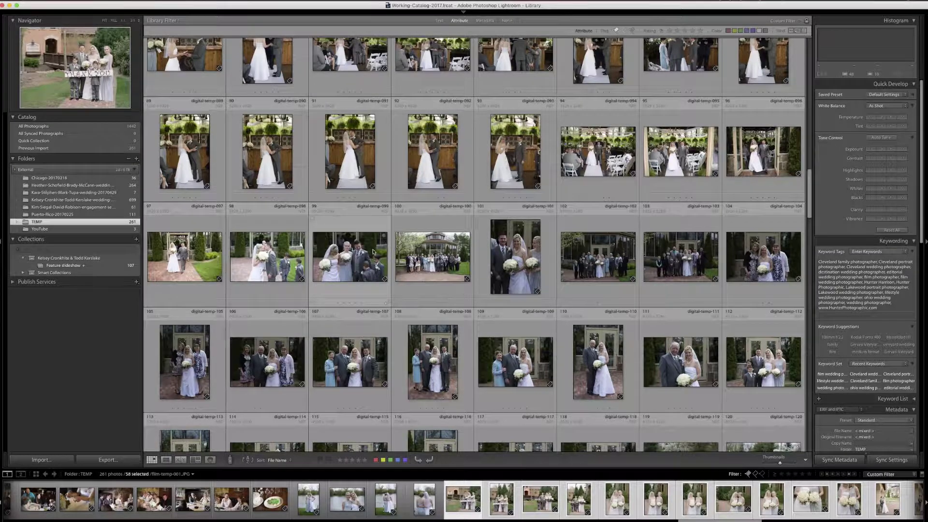
scroll(399, 283, "down", 12)
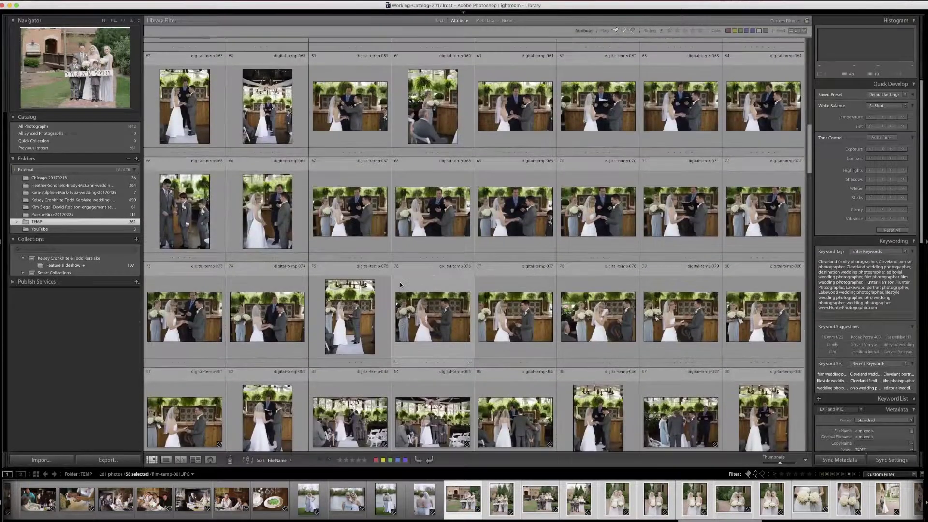
scroll(401, 284, "down", 12)
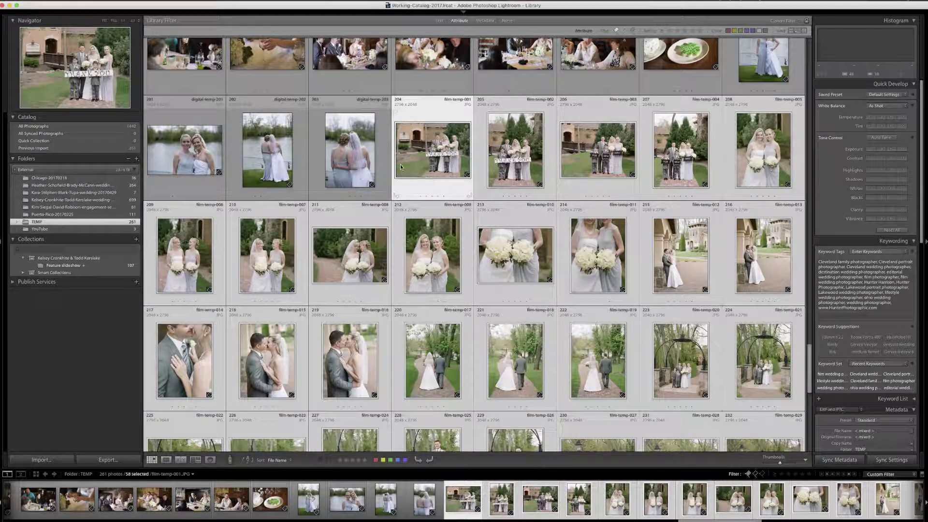
left_click(386, 167)
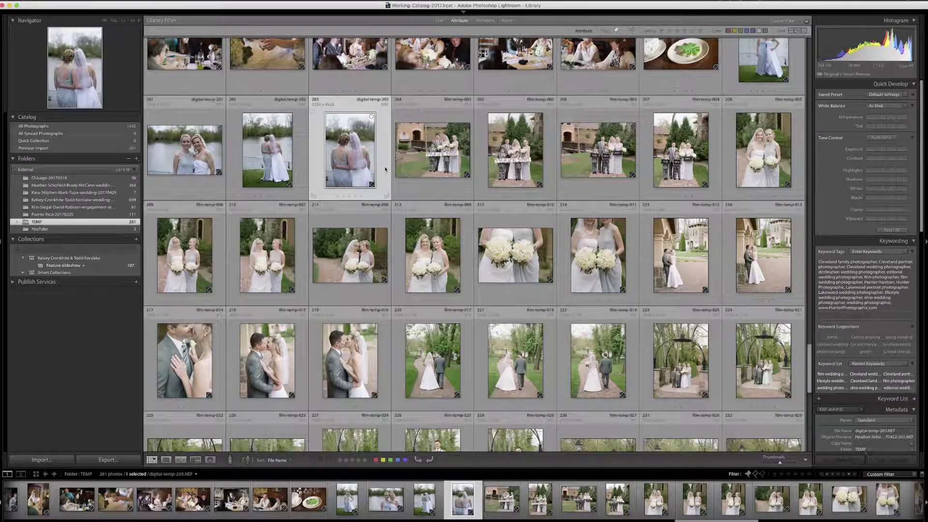
left_click(444, 166)
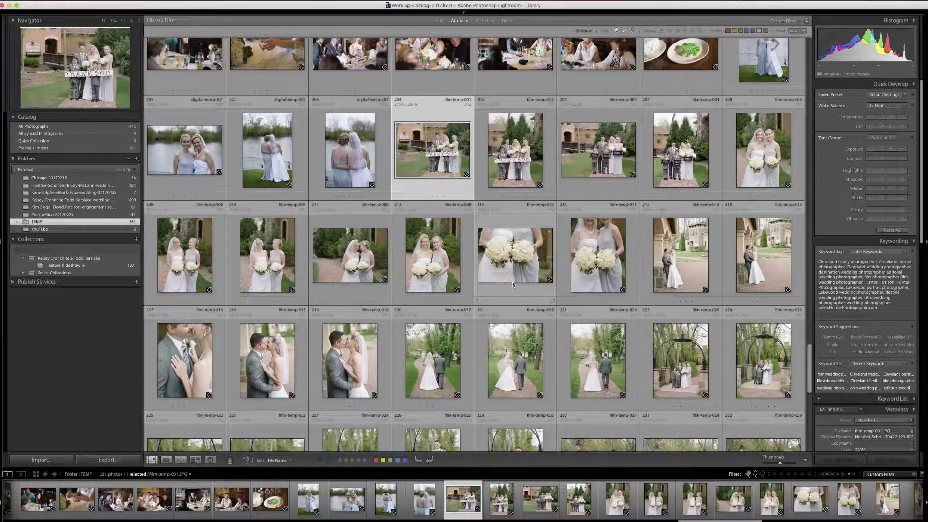
Extend the selection through the last scan, film-temp-058, covering all 58 film scans
scroll(514, 276, "down", 10)
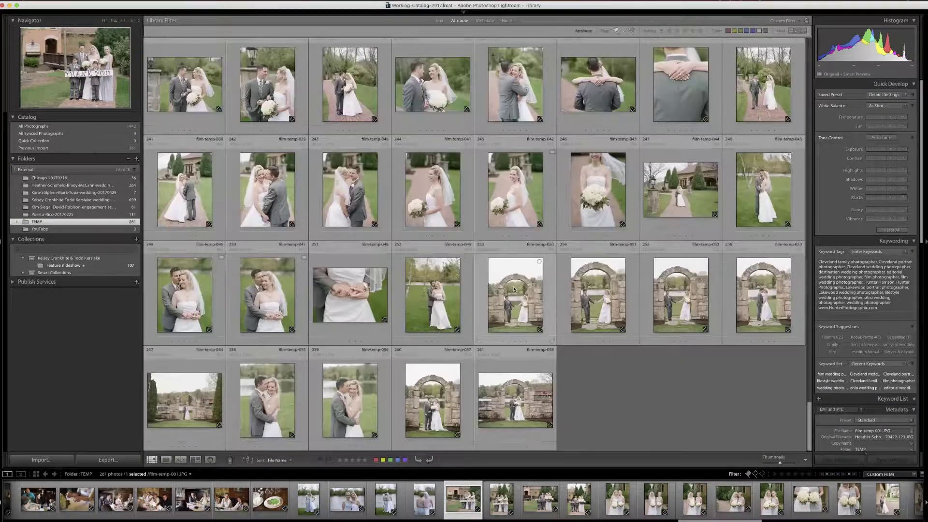
scroll(465, 252, "up", 7)
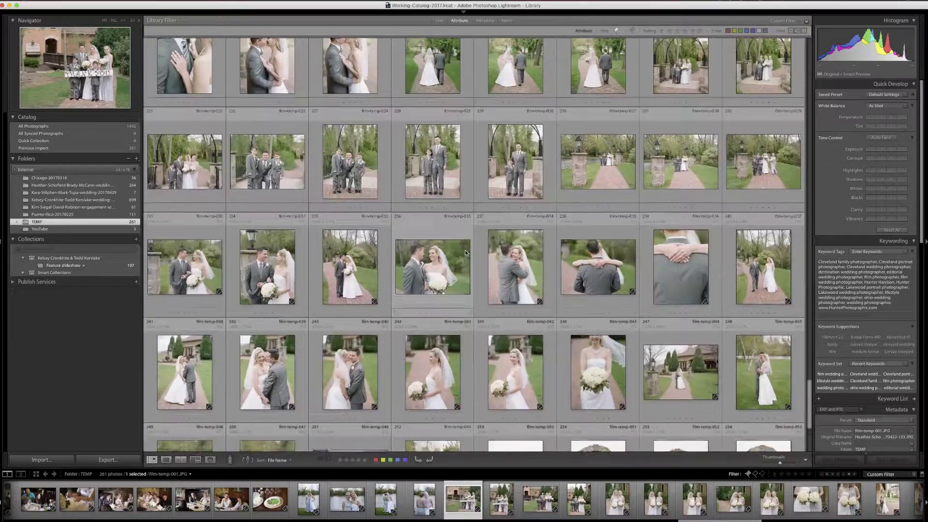
scroll(465, 251, "up", 3)
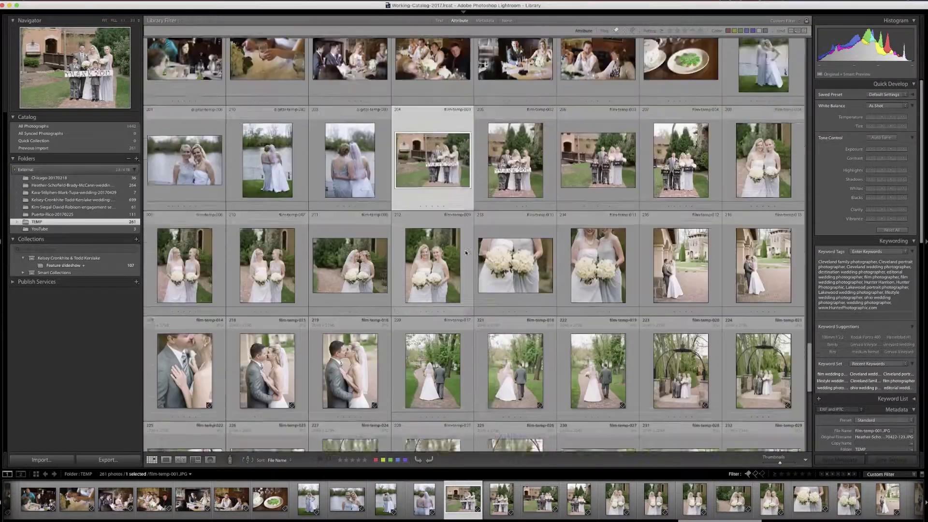
scroll(465, 252, "down", 5)
scroll(465, 252, "down", 6)
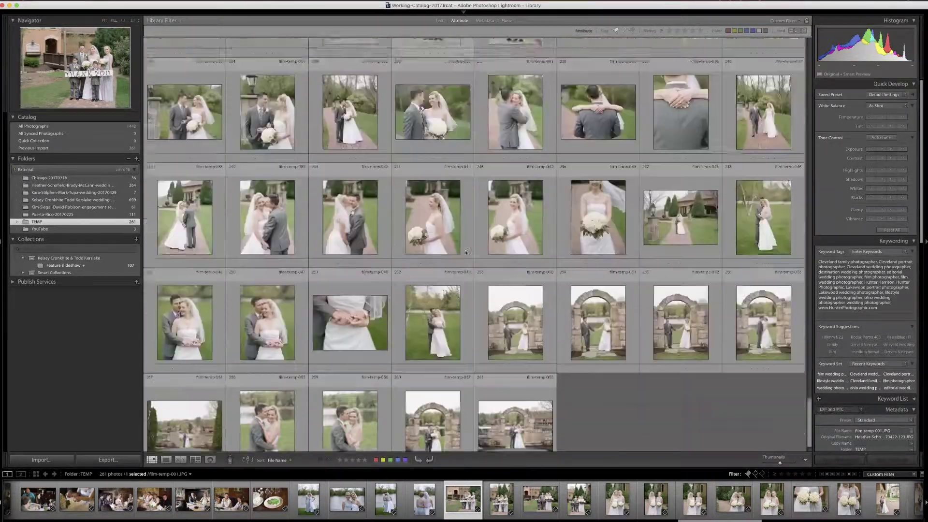
key("shift+End")
scroll(472, 262, "up", 14)
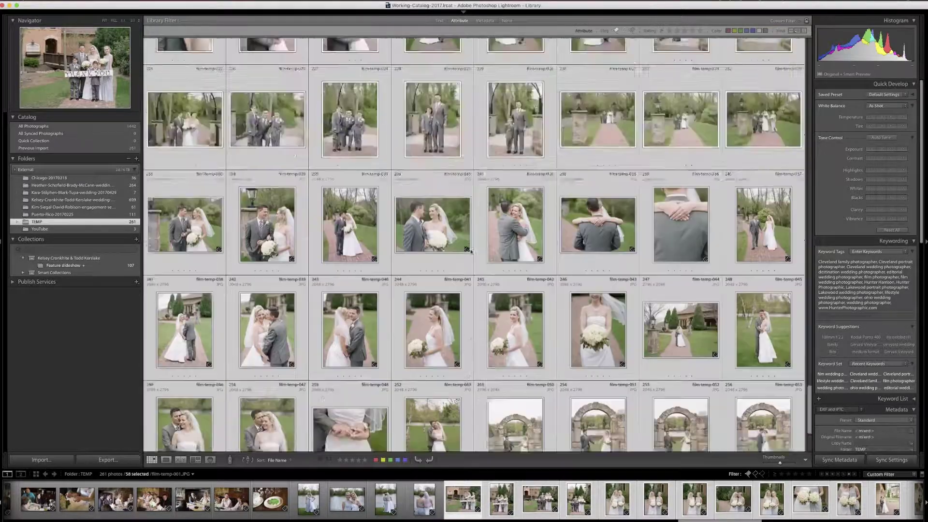
scroll(471, 252, "up", 2)
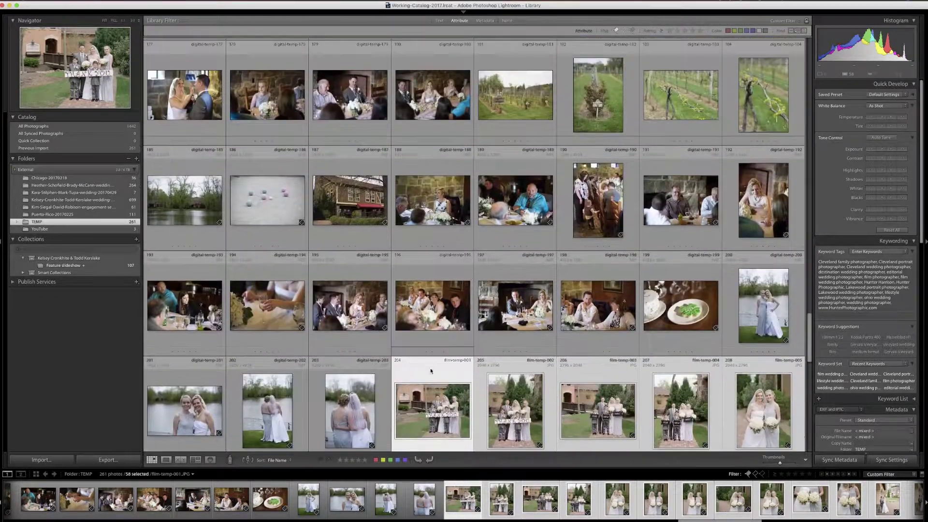
Drag the 58 film scans up to start at position 119 in Custom Order, then check film-temp-015
left_click_drag(433, 376, 465, 101)
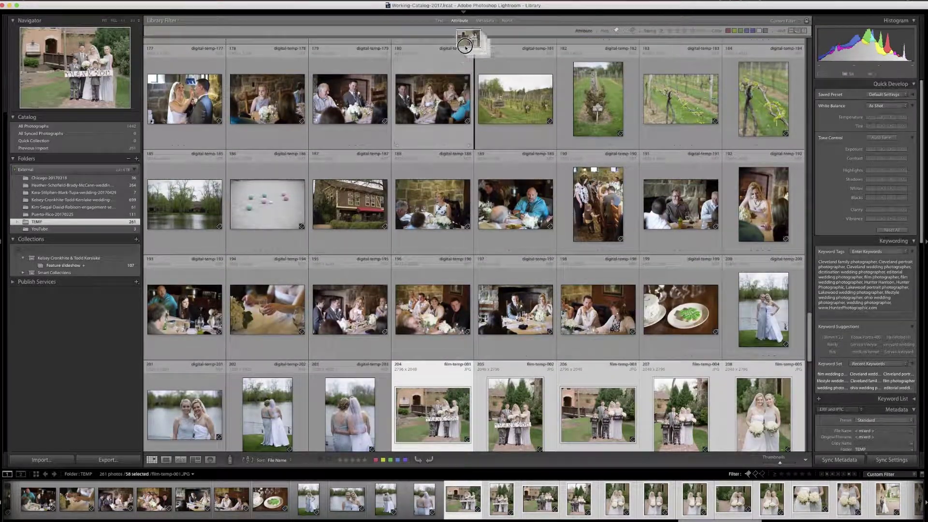
left_click_drag(469, 42, 619, 239)
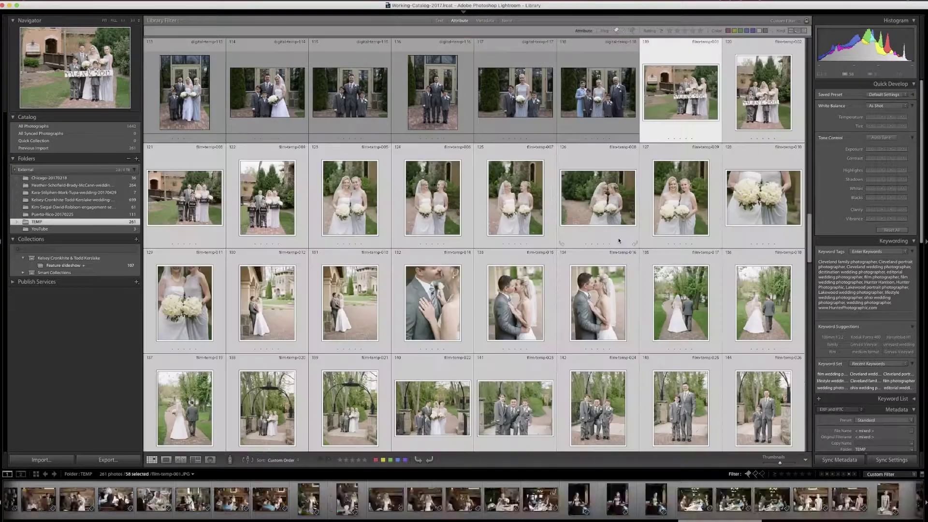
scroll(619, 240, "down", 3)
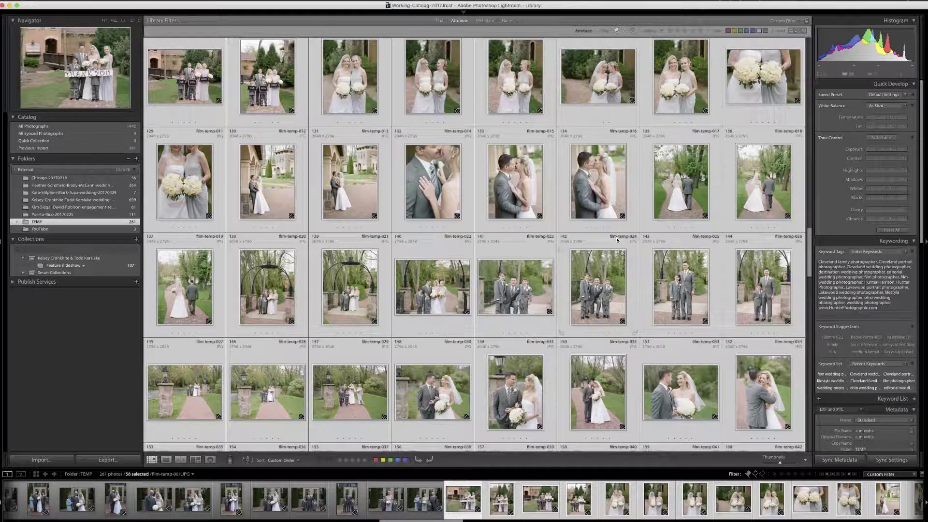
left_click(480, 216)
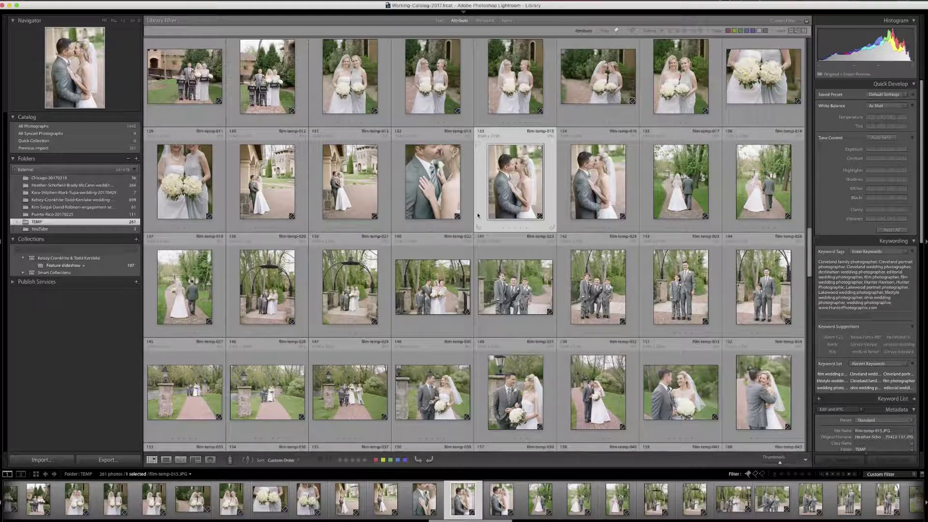
Rename the first photo, digital-temp-001, with the client's name as custom text
scroll(411, 203, "up", 20)
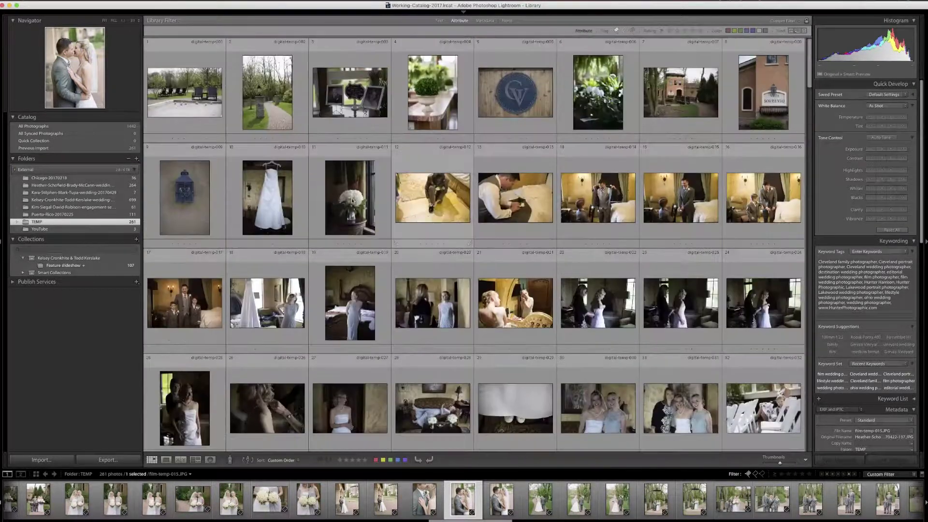
left_click(182, 61)
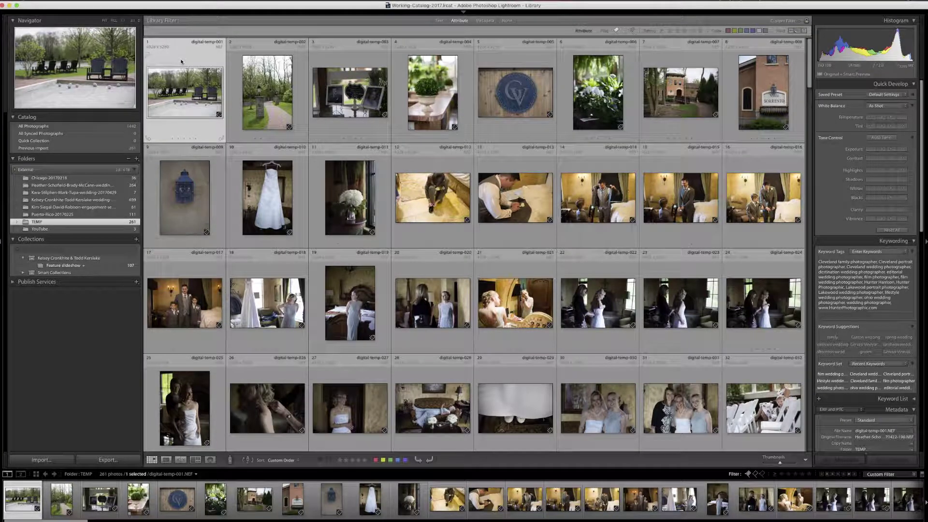
key("F2")
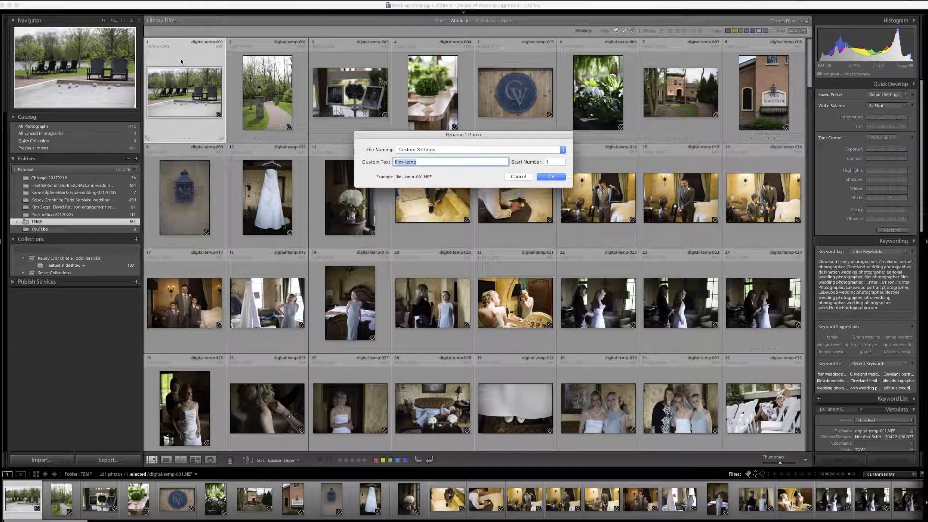
type("heather-brady")
key("Return")
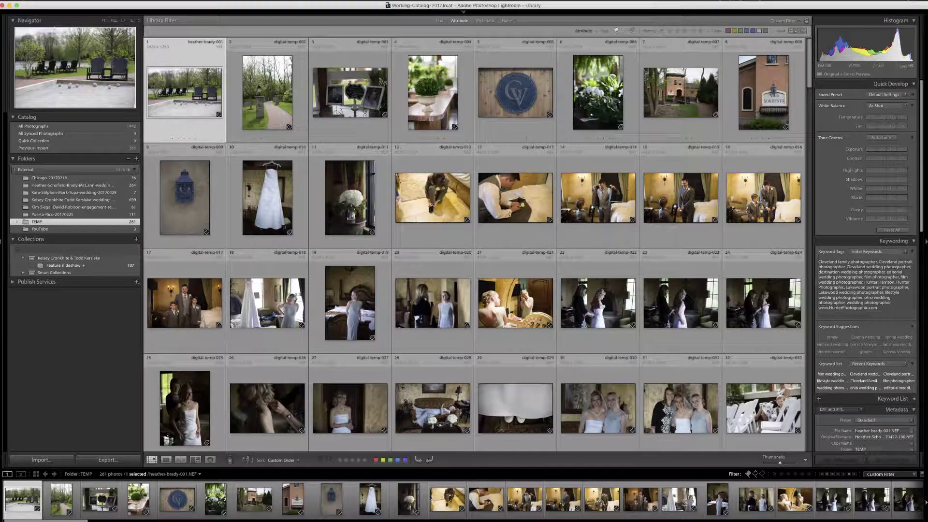
Select all 261 photos and rename them as one client-name sequence starting at 001
key("super+a")
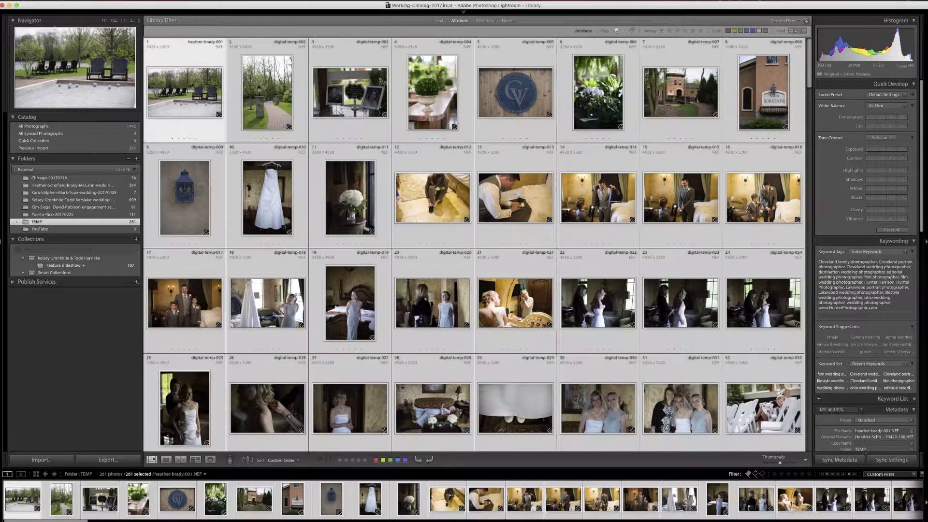
key("F2")
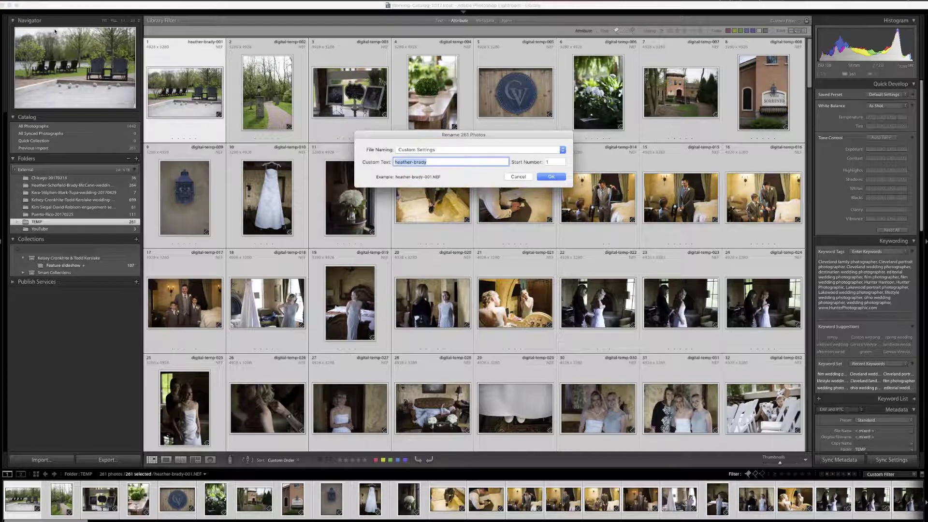
key("Return")
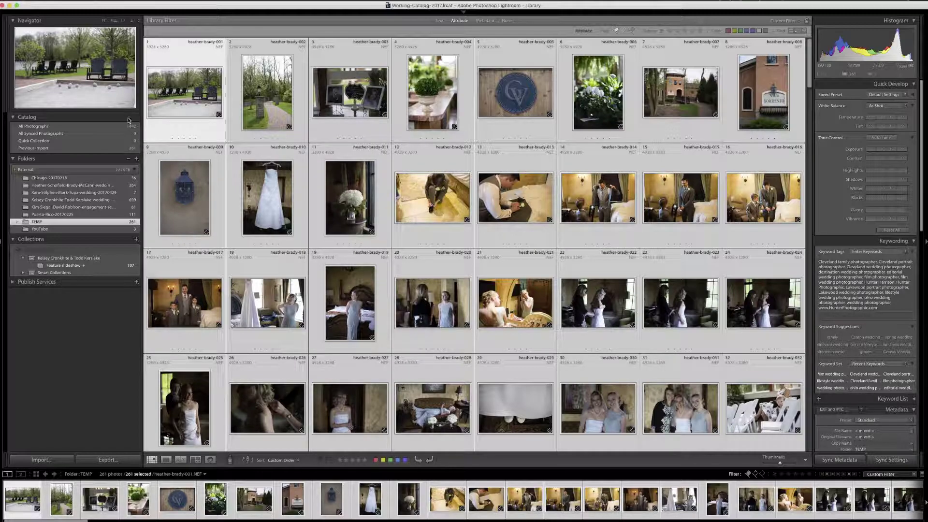
scroll(234, 136, "down", 10)
scroll(234, 137, "down", 20)
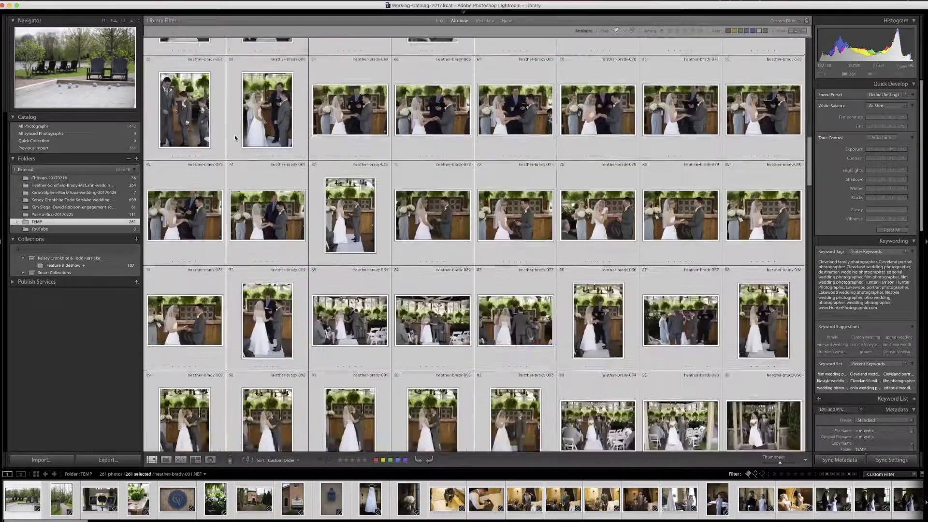